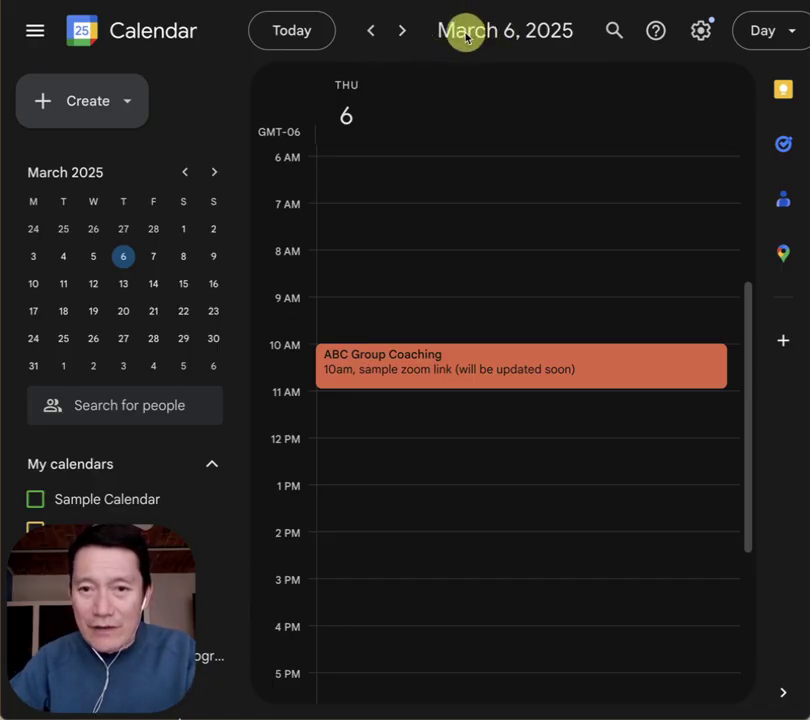
# Step: Copy the ABC Group Coaching event to Sample Calendar, then discard the unsaved copy
pyautogui.click(441, 365)
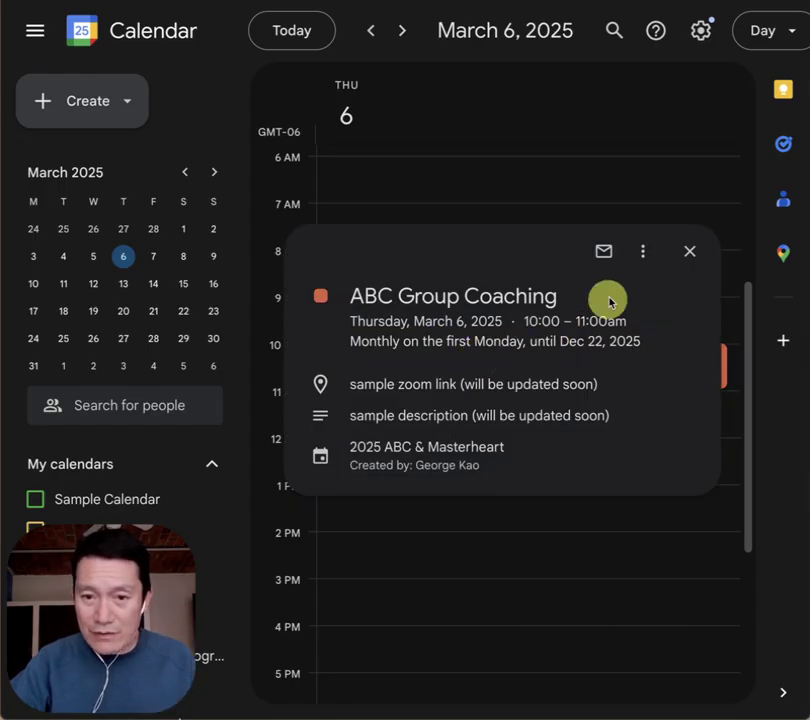
pyautogui.click(642, 253)
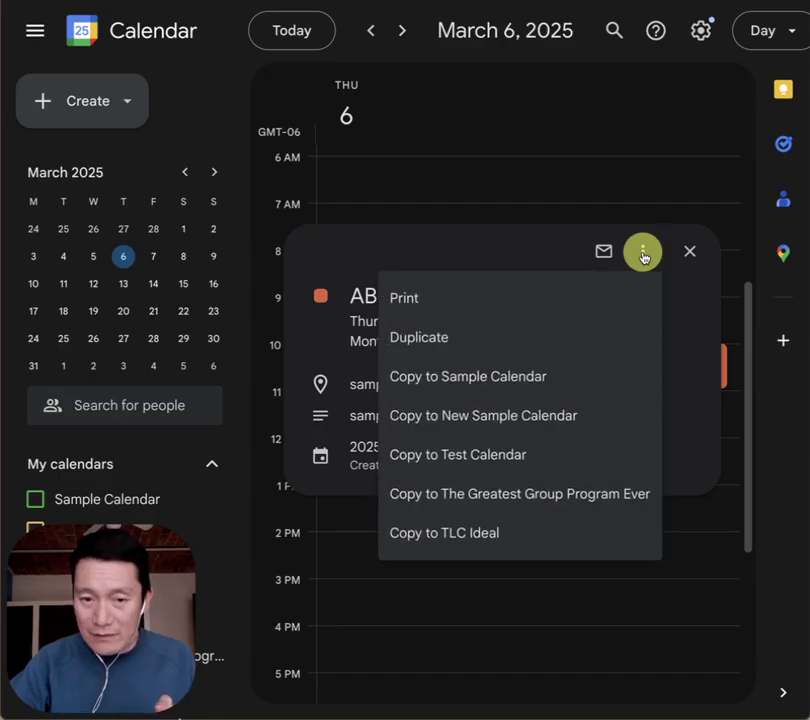
pyautogui.click(505, 380)
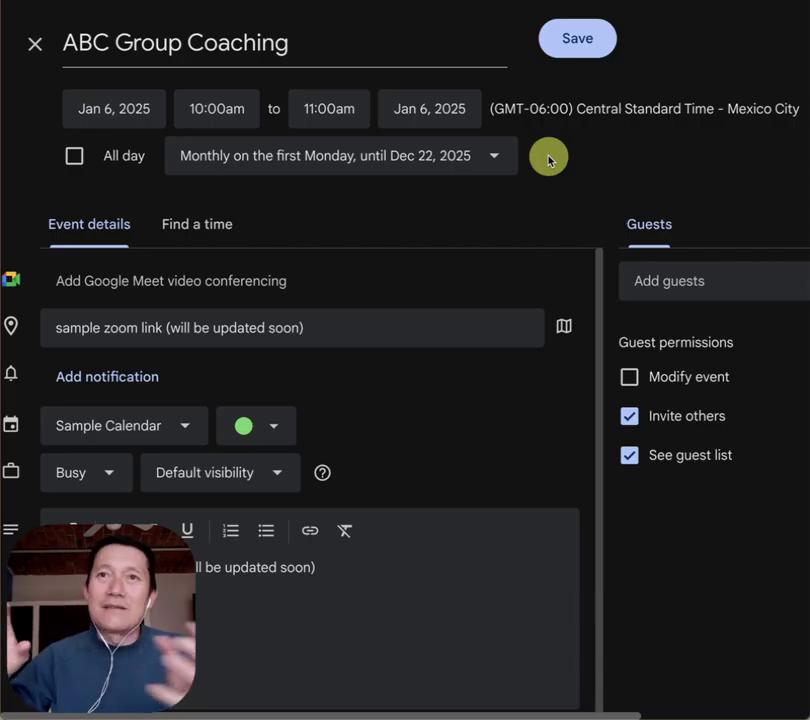
pyautogui.click(35, 46)
pyautogui.click(503, 410)
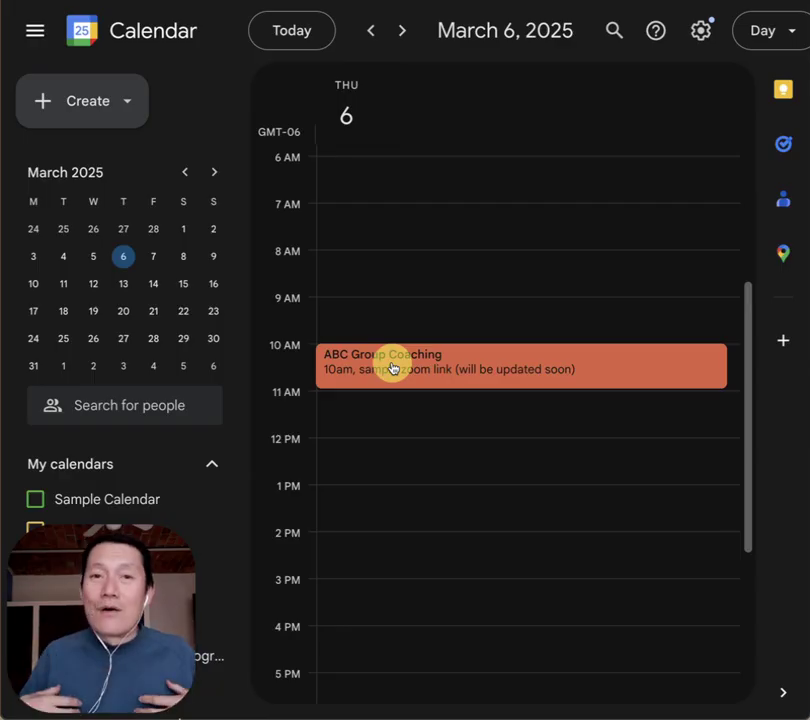
# Step: Reopen the details of the March 6 ABC Group Coaching event
pyautogui.click(392, 368)
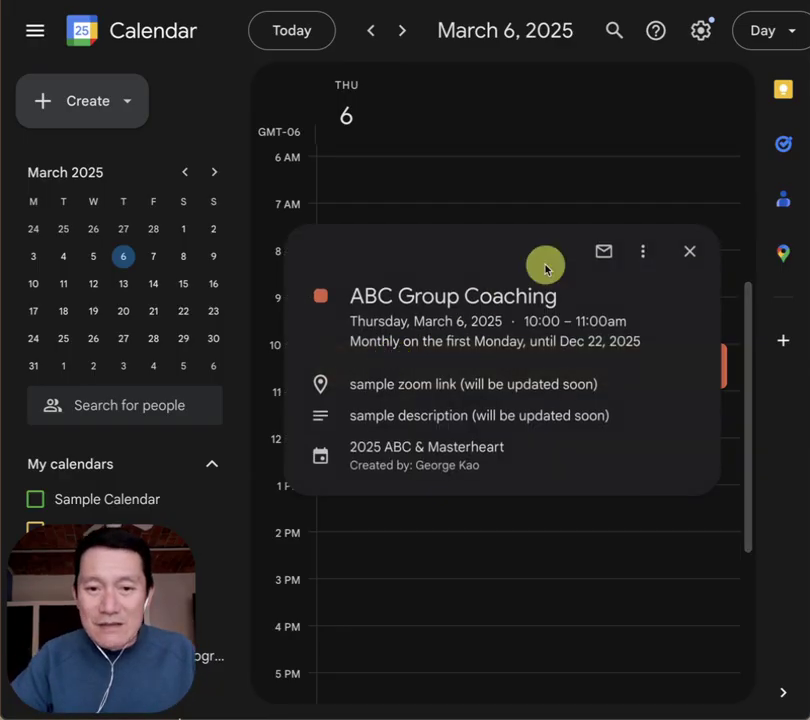
# Step: Copy the ABC Group Coaching event into Sample Calendar and save the copy
pyautogui.click(643, 252)
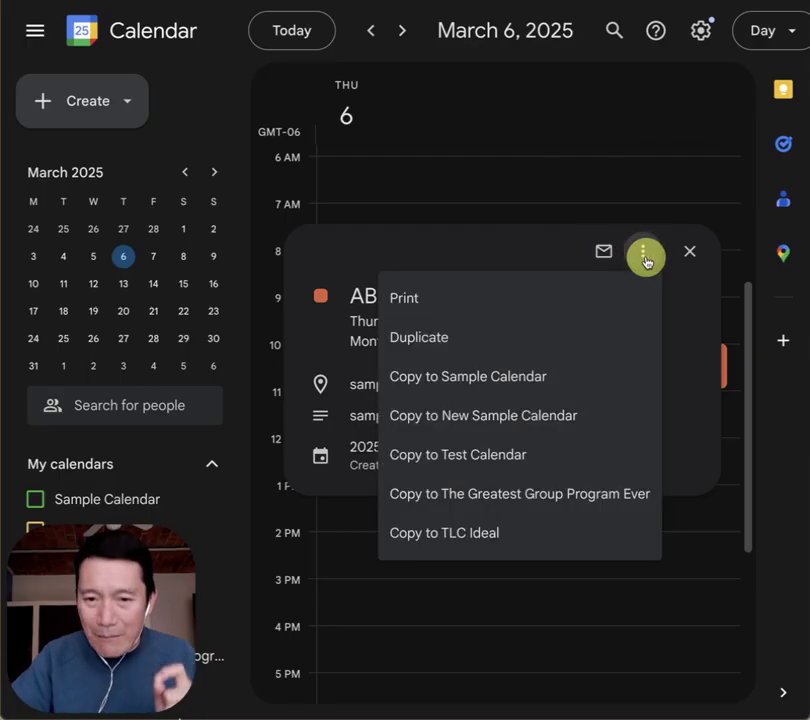
pyautogui.click(537, 340)
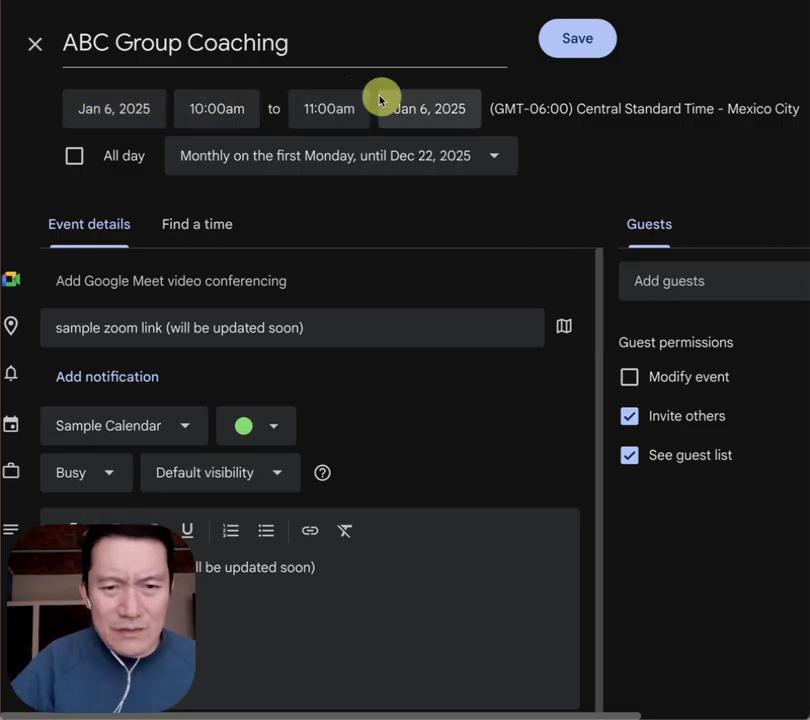
pyautogui.click(588, 47)
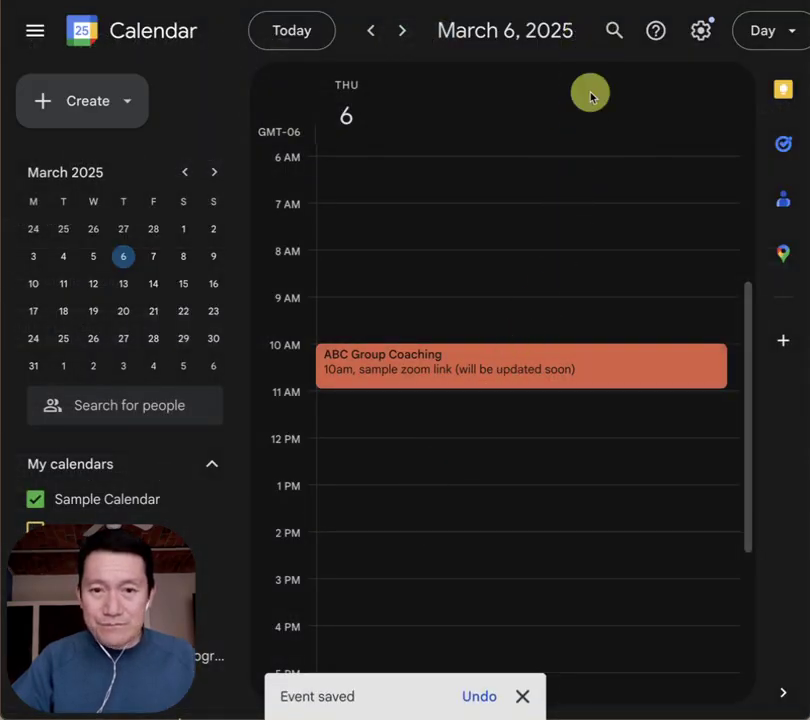
pyautogui.click(774, 31)
# Step: Switch to Week view and inspect the green Sample Calendar copy on Monday March 3
pyautogui.click(688, 121)
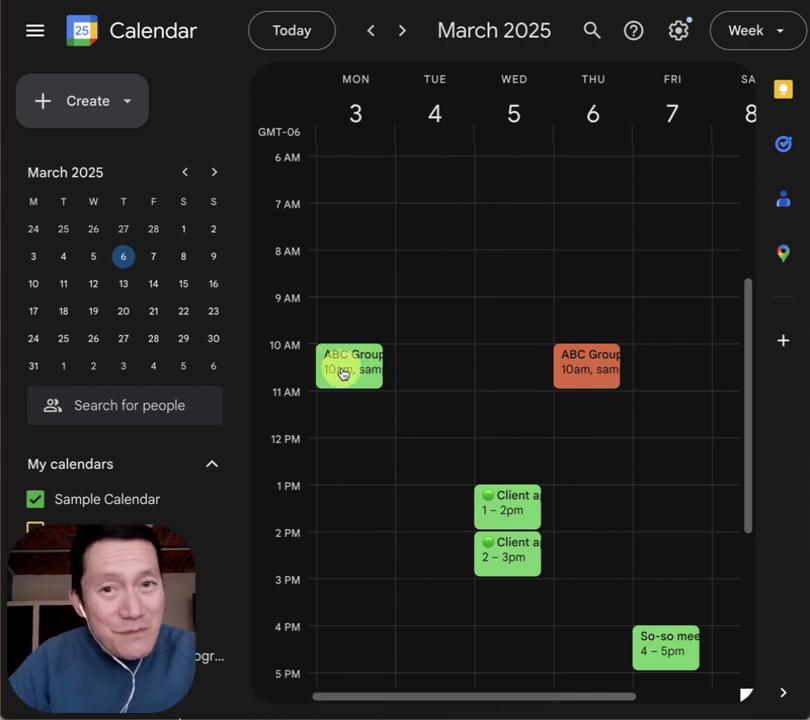
pyautogui.click(342, 374)
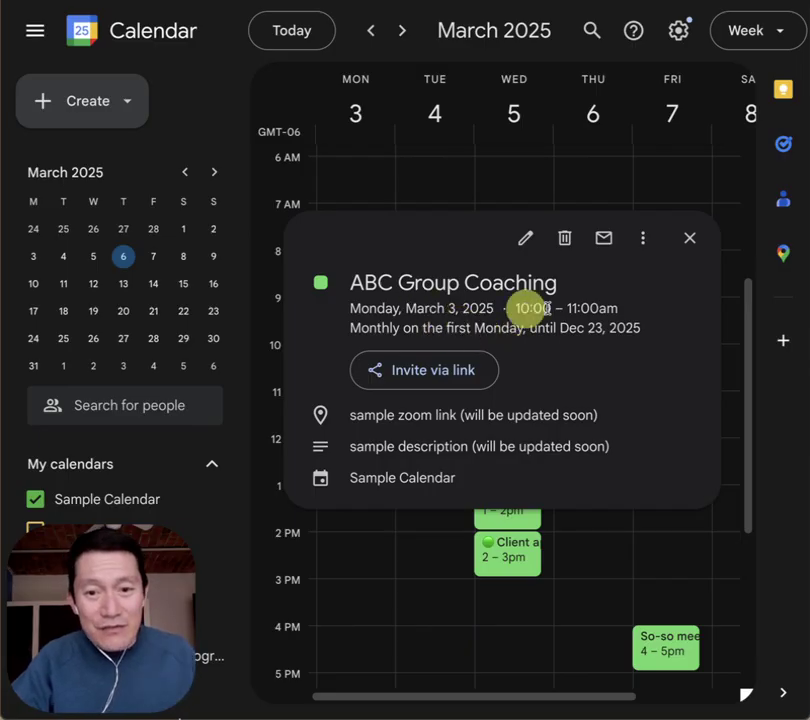
pyautogui.click(689, 238)
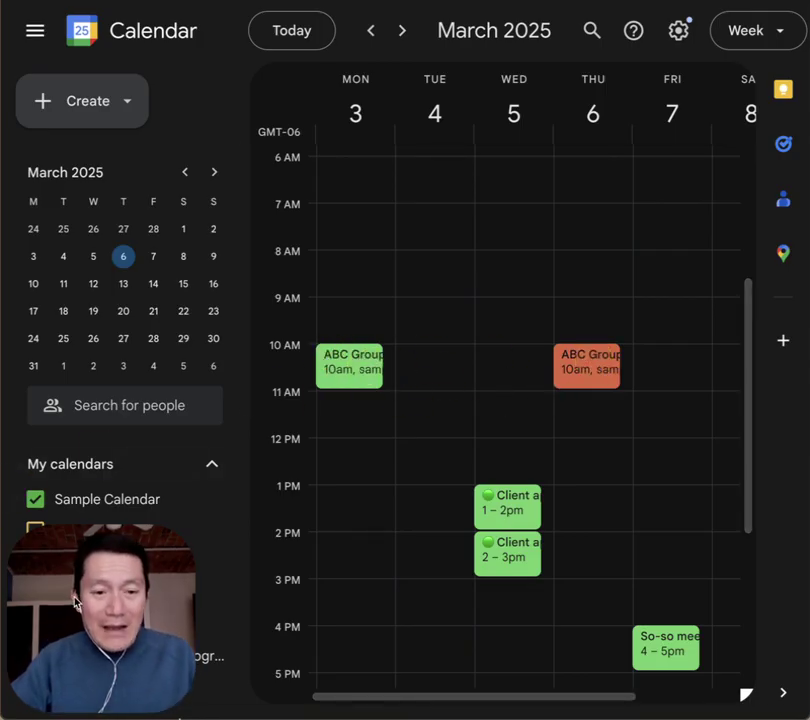
pyautogui.scroll(-2, 72, 640)
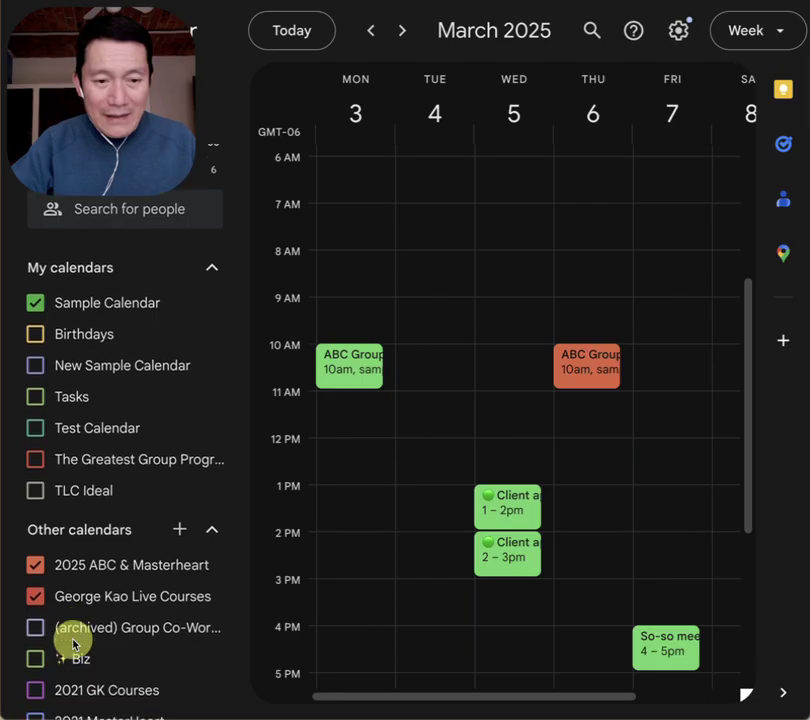
# Step: Hide the 2025 ABC & Masterheart calendar
pyautogui.click(36, 566)
pyautogui.click(36, 566)
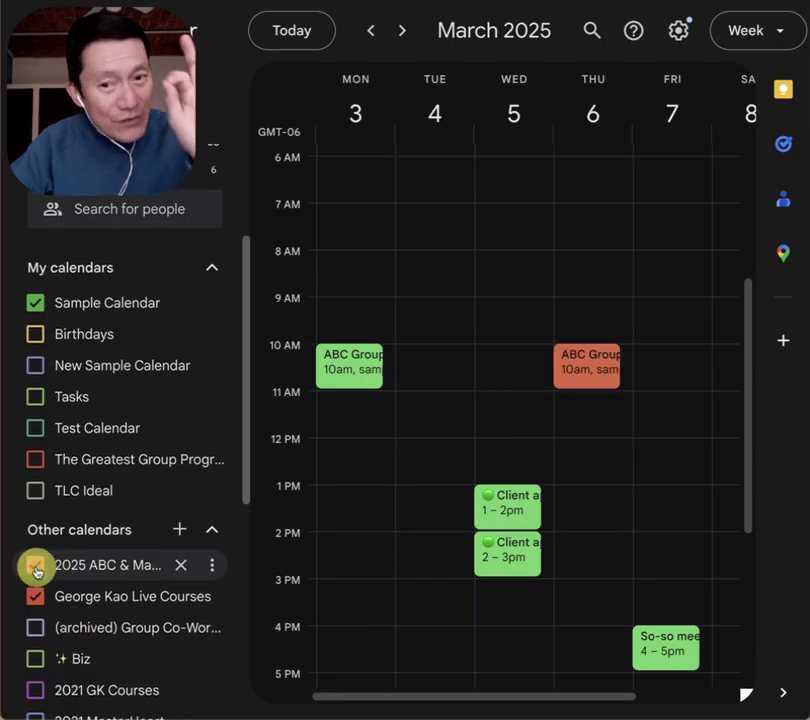
pyautogui.click(36, 566)
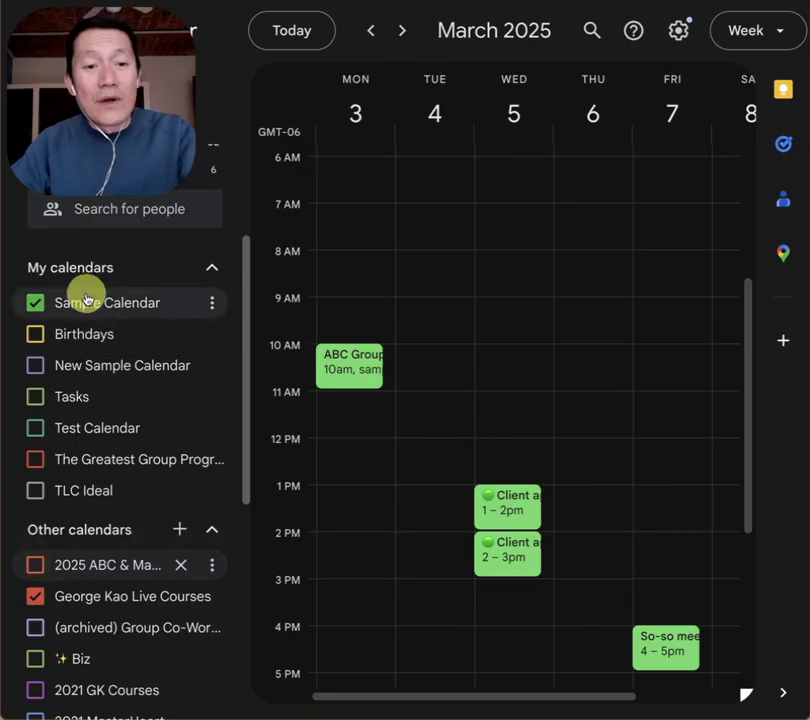
# Step: Delete all occurrences of the recurring Sample Calendar copy from Monday March 3
pyautogui.click(345, 363)
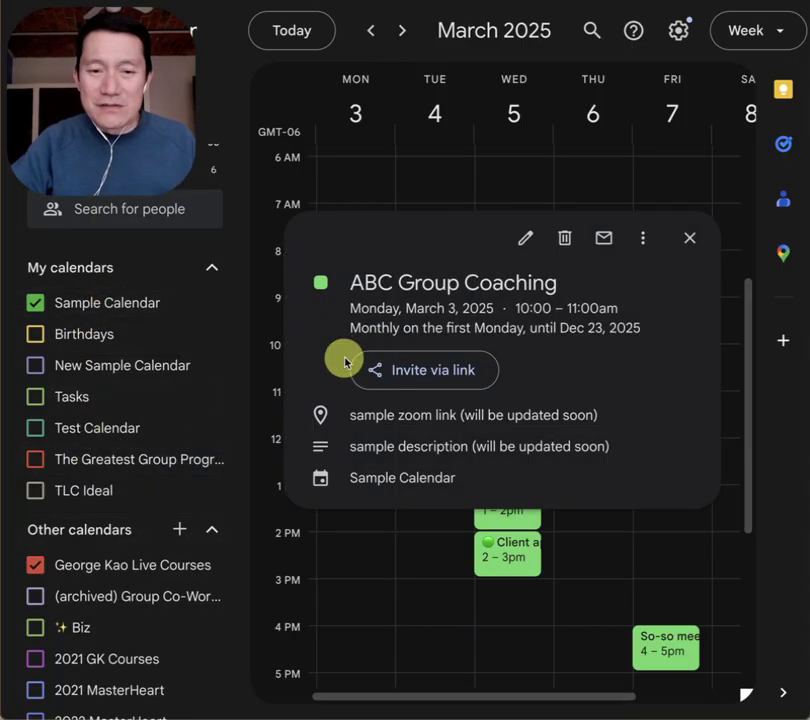
pyautogui.click(566, 240)
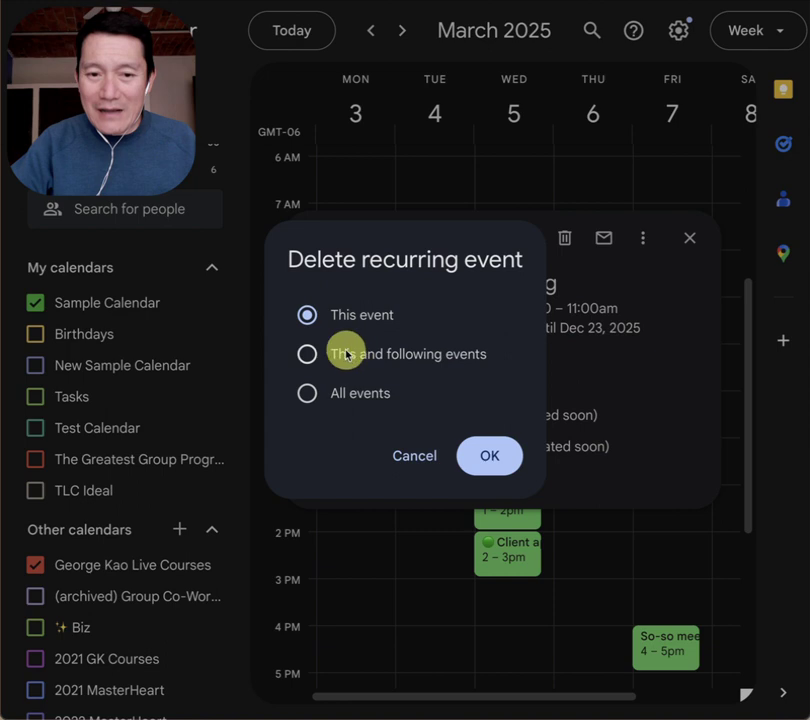
pyautogui.click(374, 356)
pyautogui.click(361, 400)
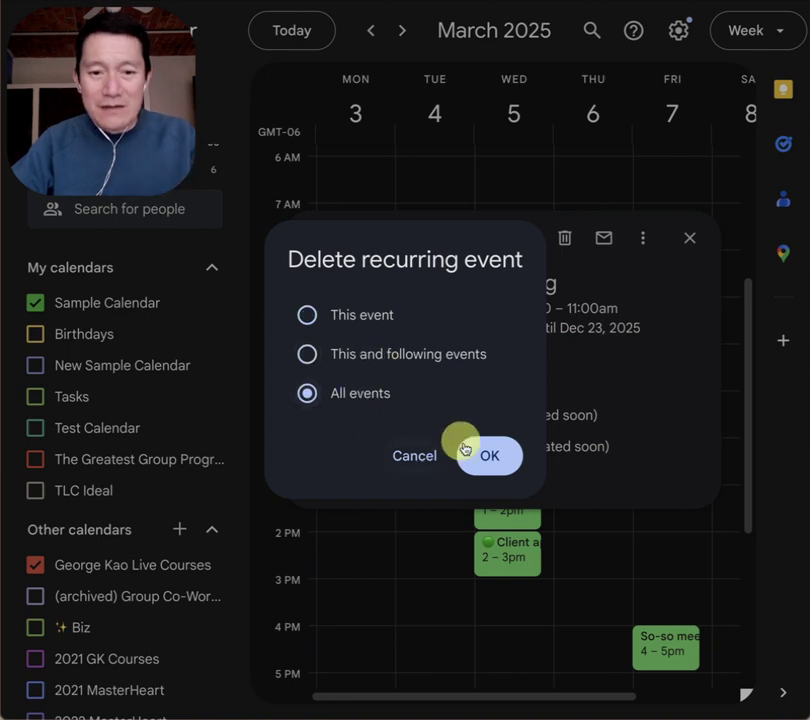
pyautogui.click(500, 464)
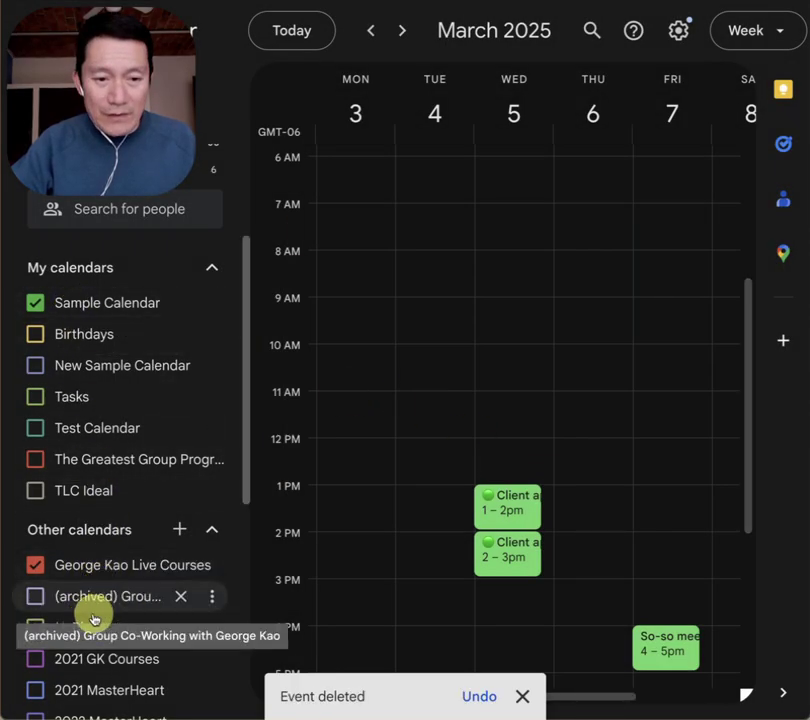
pyautogui.scroll(-3, 87, 537)
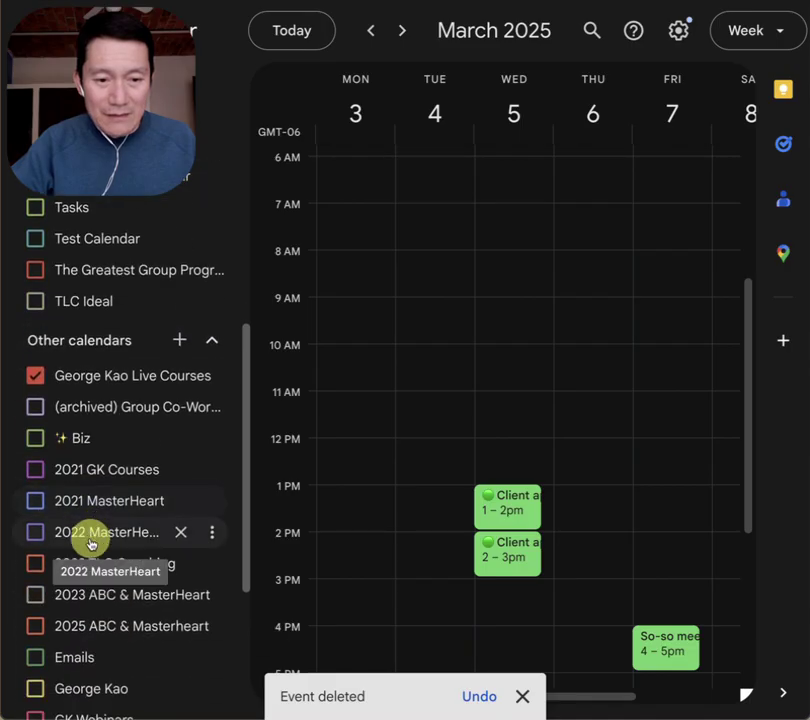
# Step: Show 2025 ABC & Masterheart again and select the Thursday event's ABC Group Coaching title
pyautogui.click(78, 630)
pyautogui.scroll(1, 512, 372)
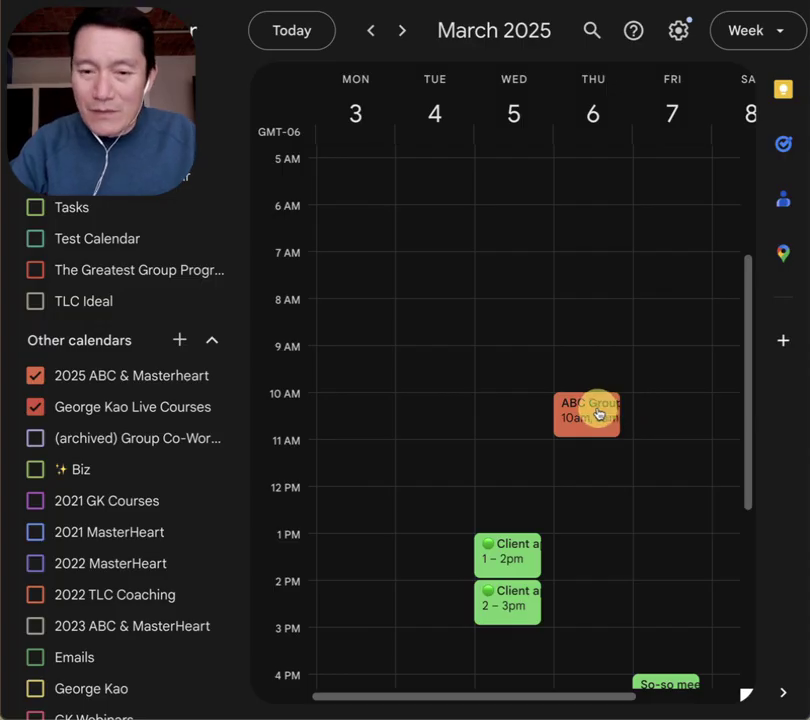
pyautogui.click(598, 413)
pyautogui.moveTo(398, 295); pyautogui.dragTo(177, 293)
pyautogui.hotkey('ctrl', 'c')
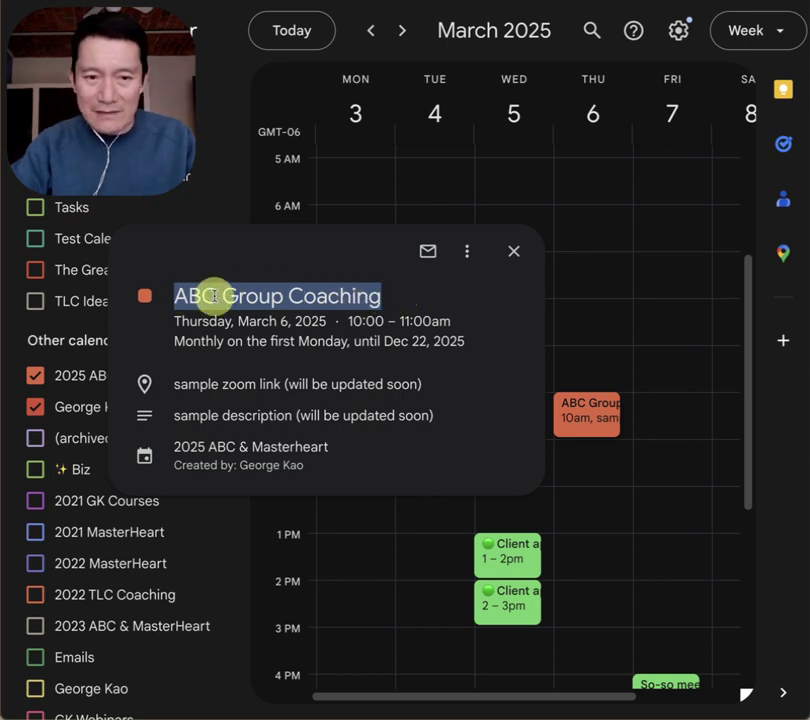
pyautogui.click(515, 251)
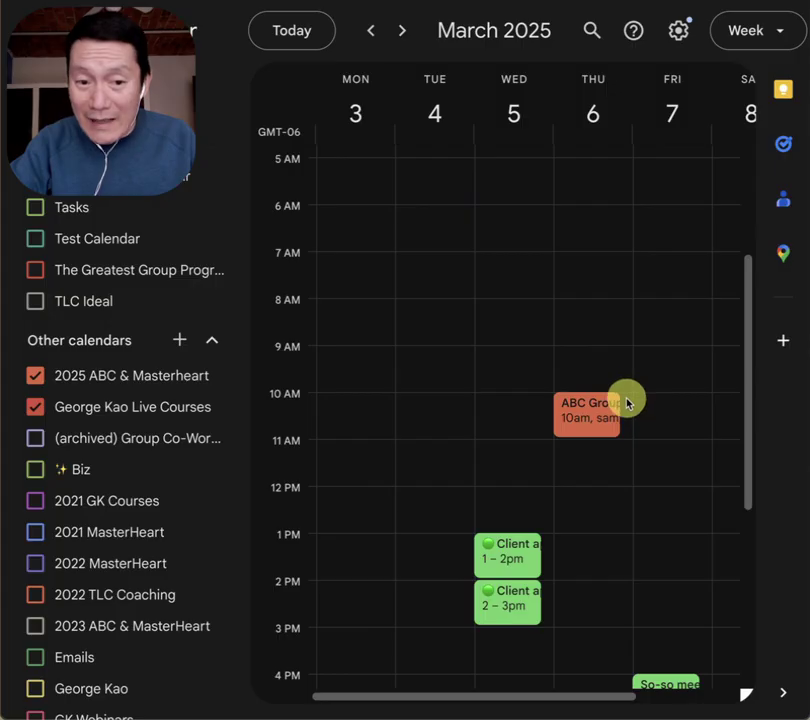
# Step: Save a Thursday March 6, 10–11am event titled 'ABC Group Coaching (see 2025 ABC calendar)'
pyautogui.moveTo(627, 400)
pyautogui.mouseDown()
pyautogui.moveTo(629, 419)
pyautogui.moveTo(629, 400)
pyautogui.mouseUp()
pyautogui.click(481, 411)
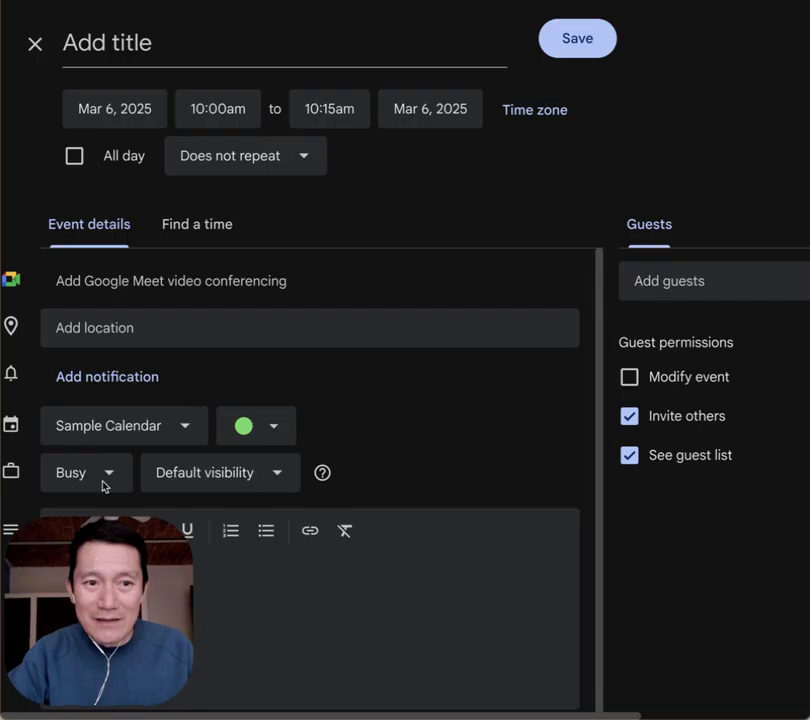
pyautogui.click(32, 43)
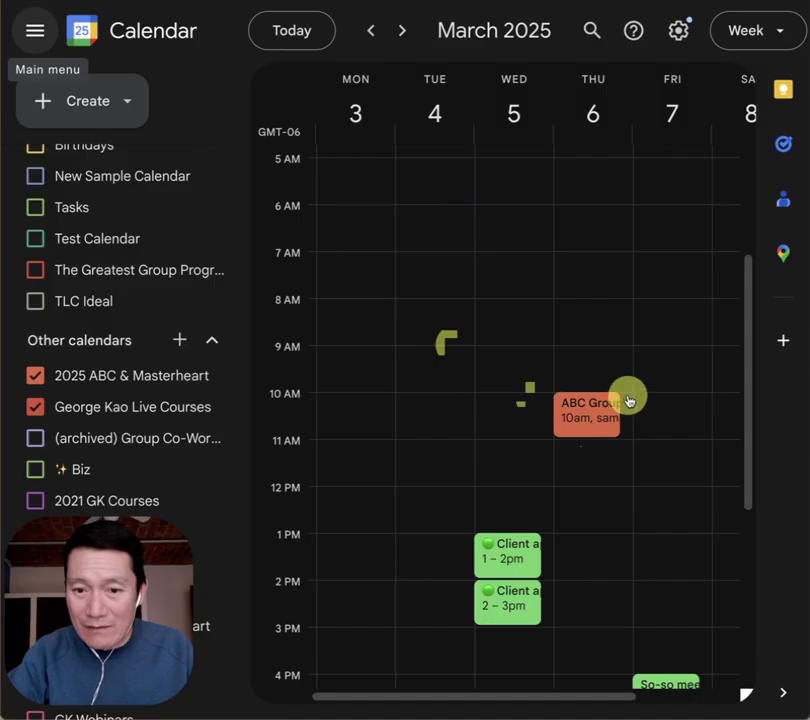
pyautogui.moveTo(628, 401); pyautogui.dragTo(627, 434)
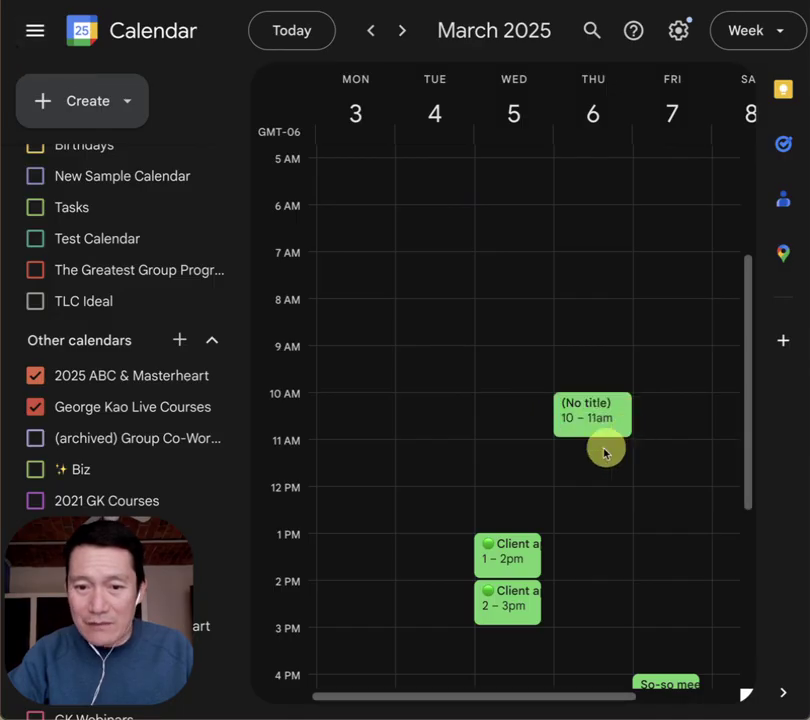
pyautogui.hotkey('ctrl', 'v')
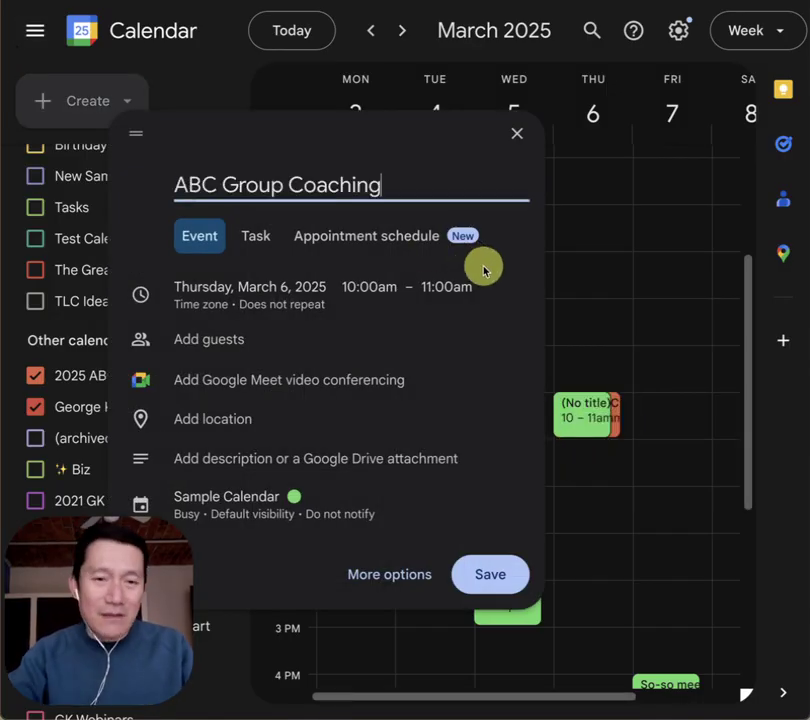
pyautogui.write('(see 20')
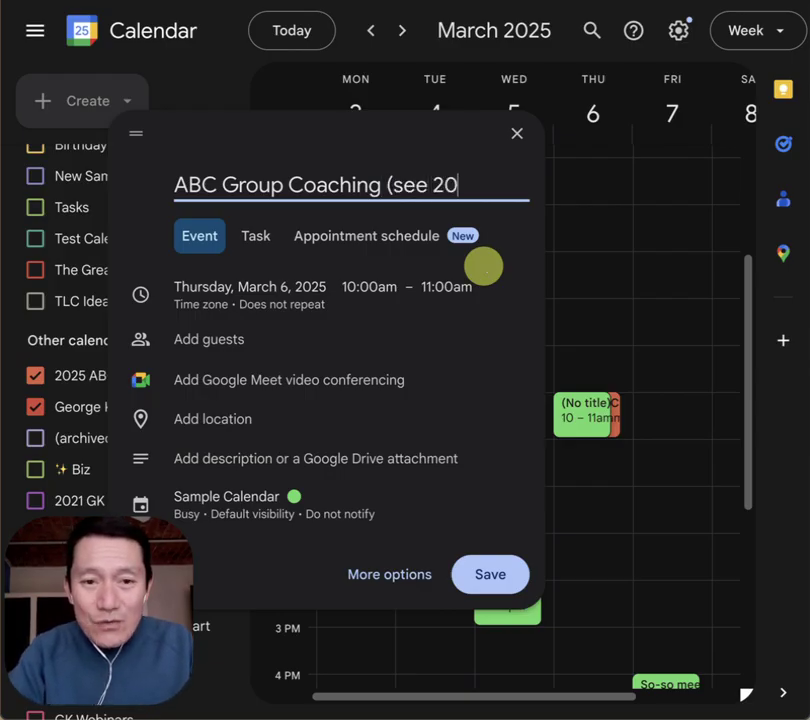
pyautogui.write('25 ABC calendar)')
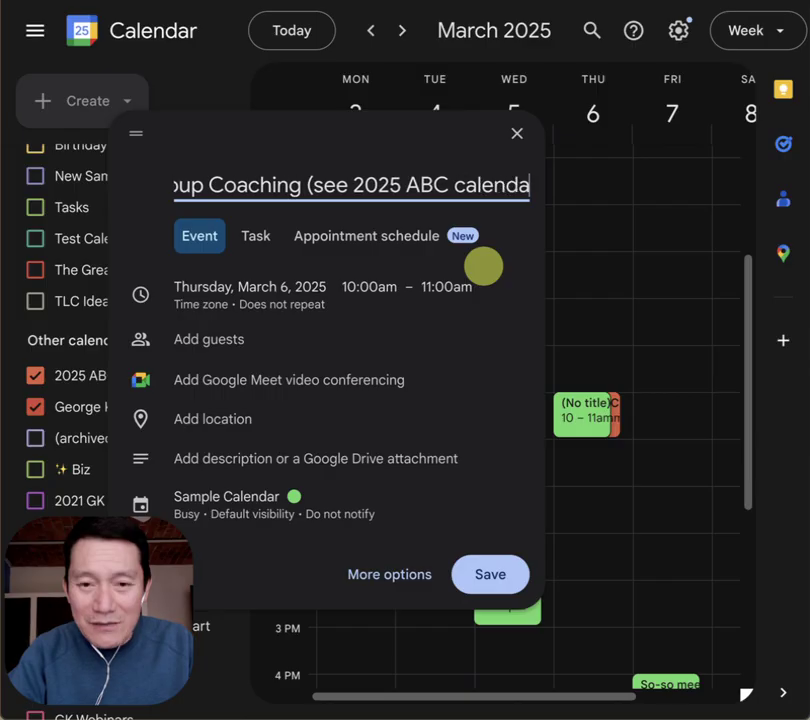
pyautogui.click(497, 578)
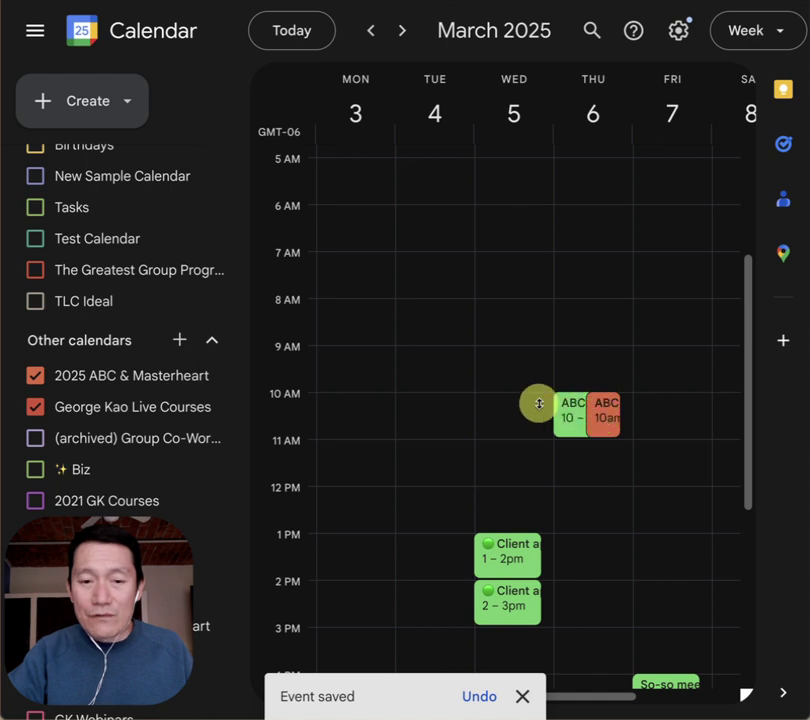
pyautogui.click(604, 412)
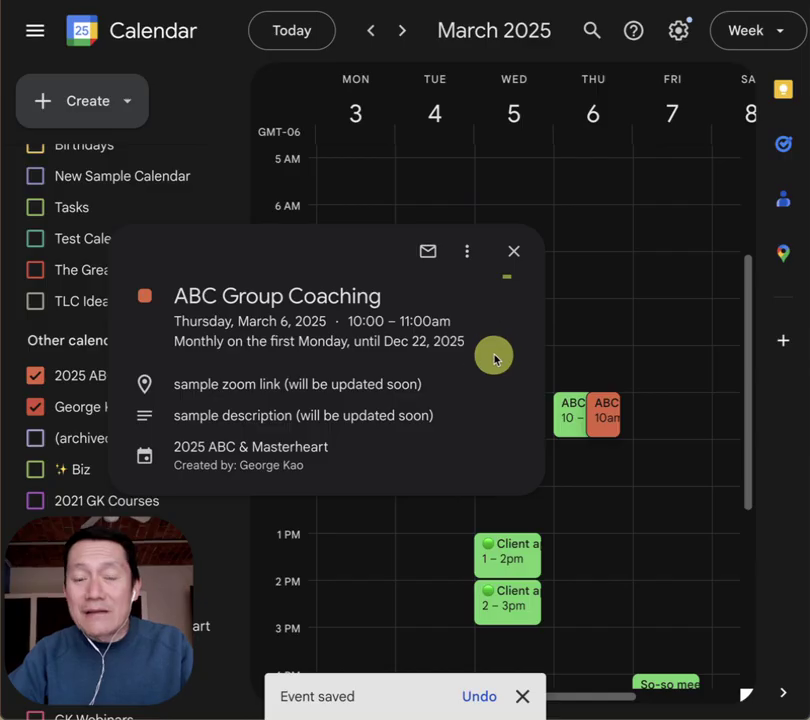
# Step: Hide the live courses calendar, keep 2025 ABC & Masterheart shown, and open the green coaching event
pyautogui.click(516, 249)
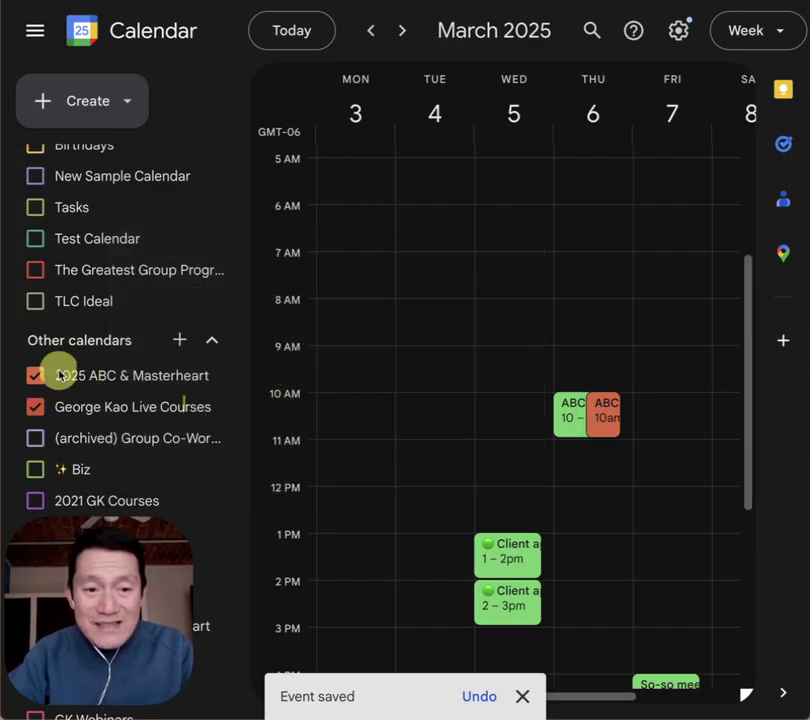
pyautogui.scroll(2, 52, 372)
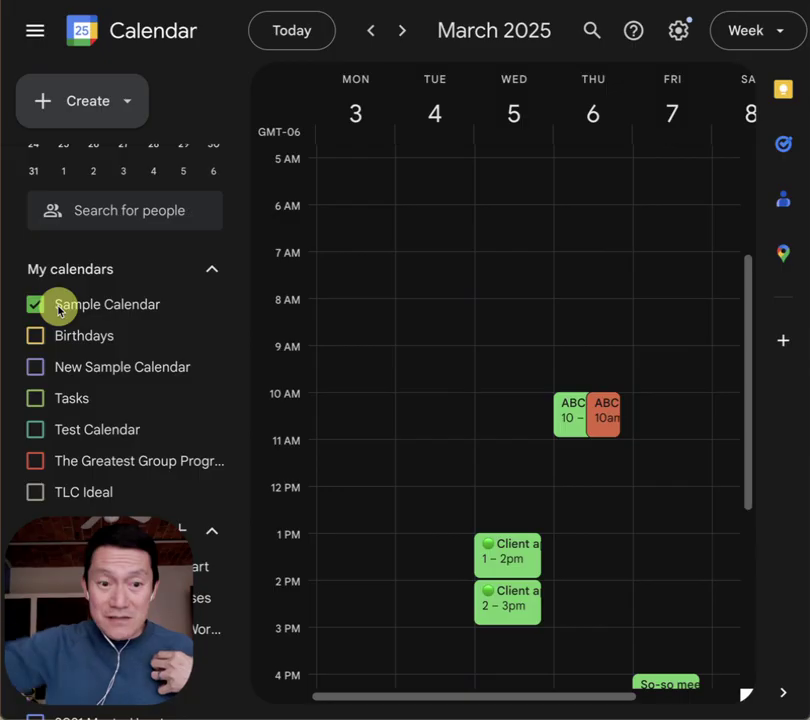
pyautogui.scroll(-2, 131, 413)
pyautogui.scroll(-1, 131, 413)
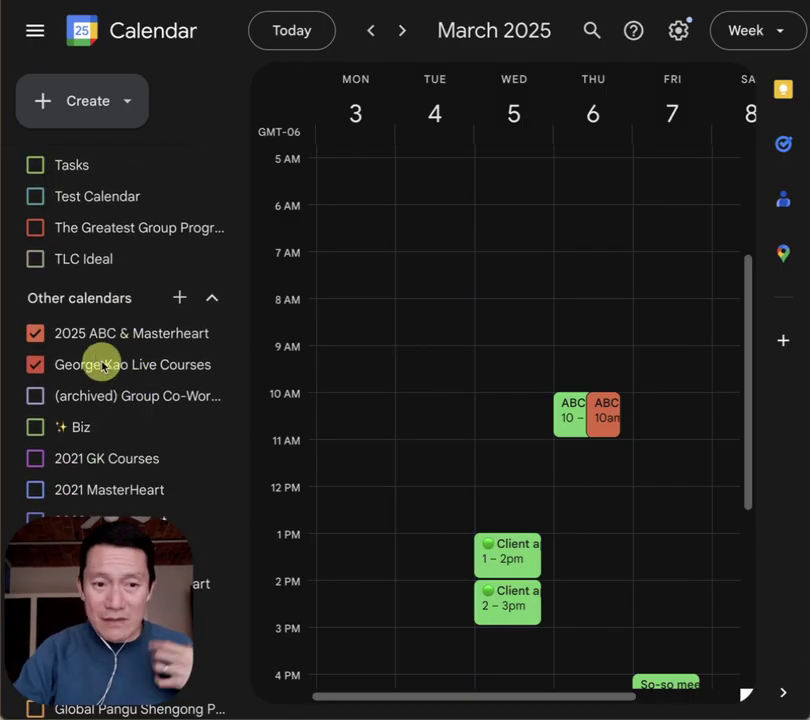
pyautogui.click(33, 336)
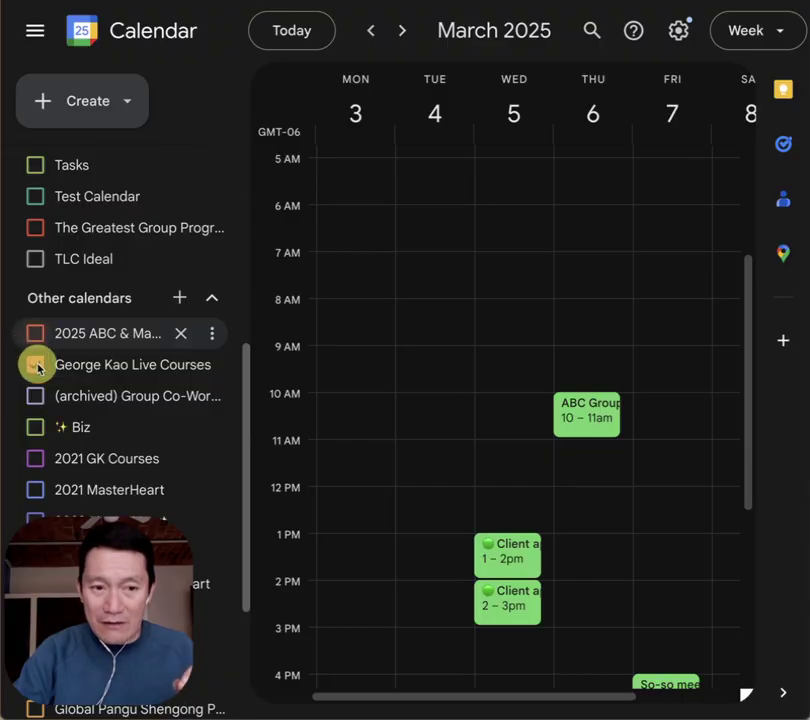
pyautogui.click(34, 363)
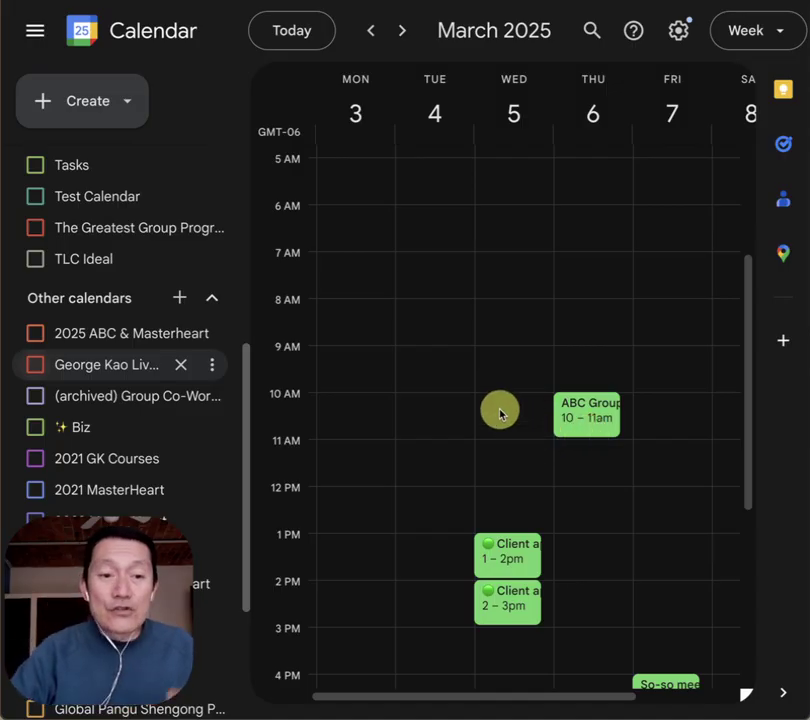
pyautogui.click(74, 337)
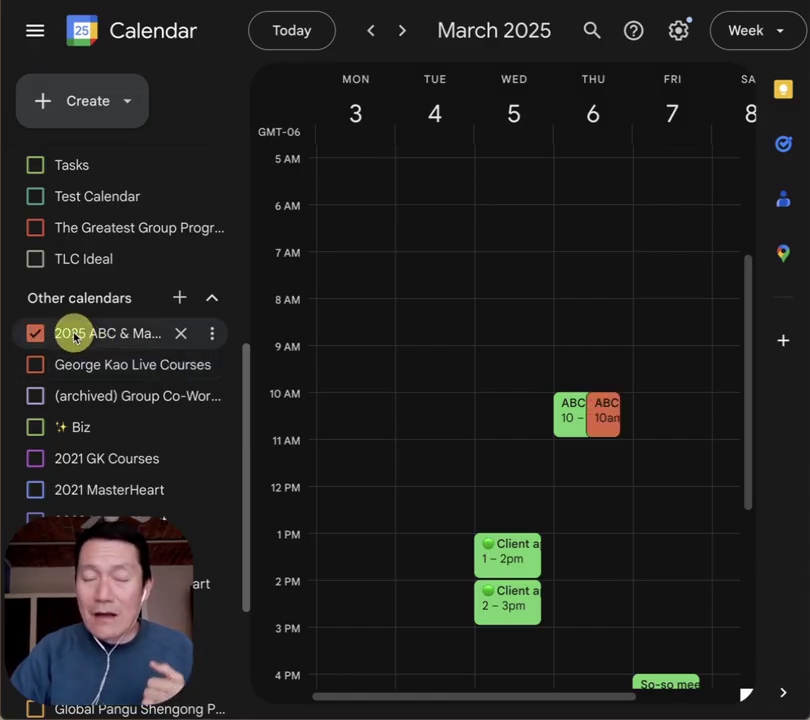
pyautogui.click(566, 415)
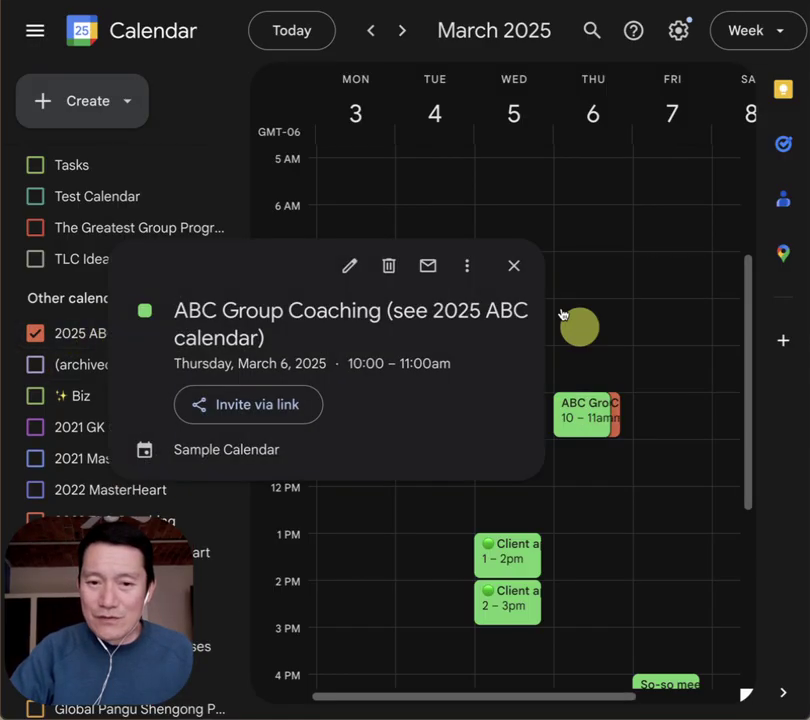
# Step: Delete the green Sample Calendar coaching event, then toggle 2025 ABC & Masterheart off and on
pyautogui.click(388, 266)
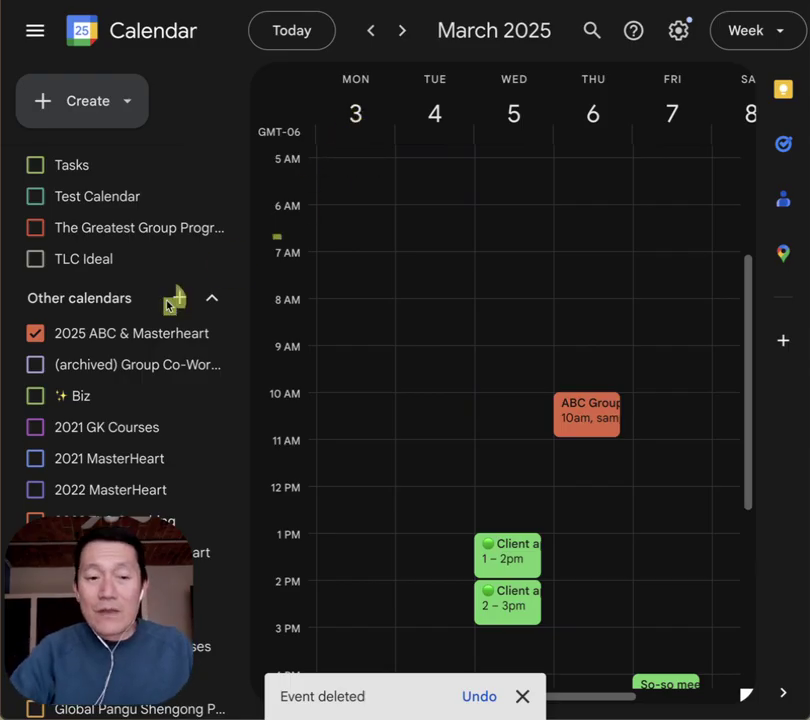
pyautogui.click(58, 336)
pyautogui.click(59, 338)
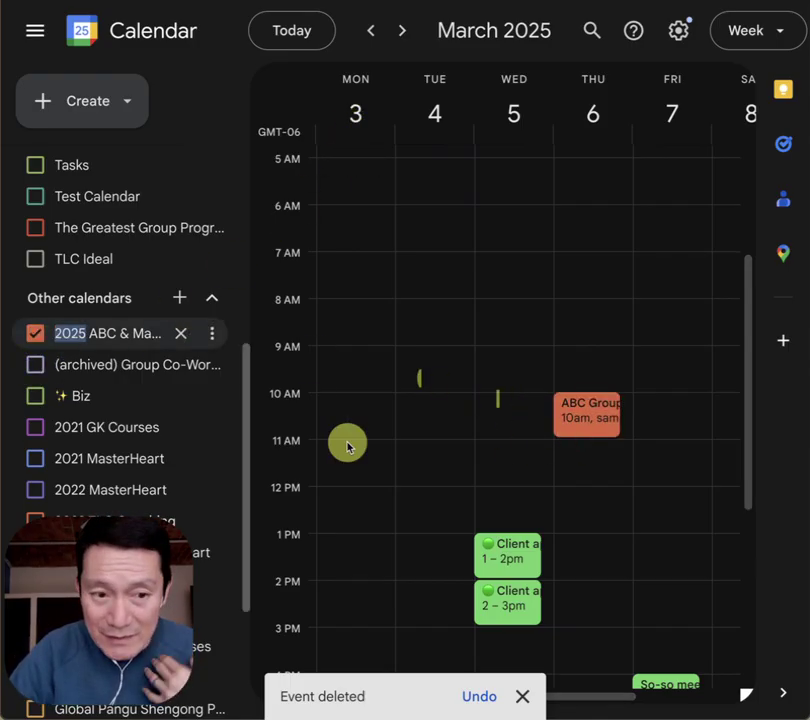
# Step: Copy the shared event's title and save a Thursday 10–11am event 'ABC Group Coaching (see ABC cal)'
pyautogui.click(602, 418)
pyautogui.moveTo(390, 292); pyautogui.dragTo(176, 302)
pyautogui.hotkey('ctrl', 'c')
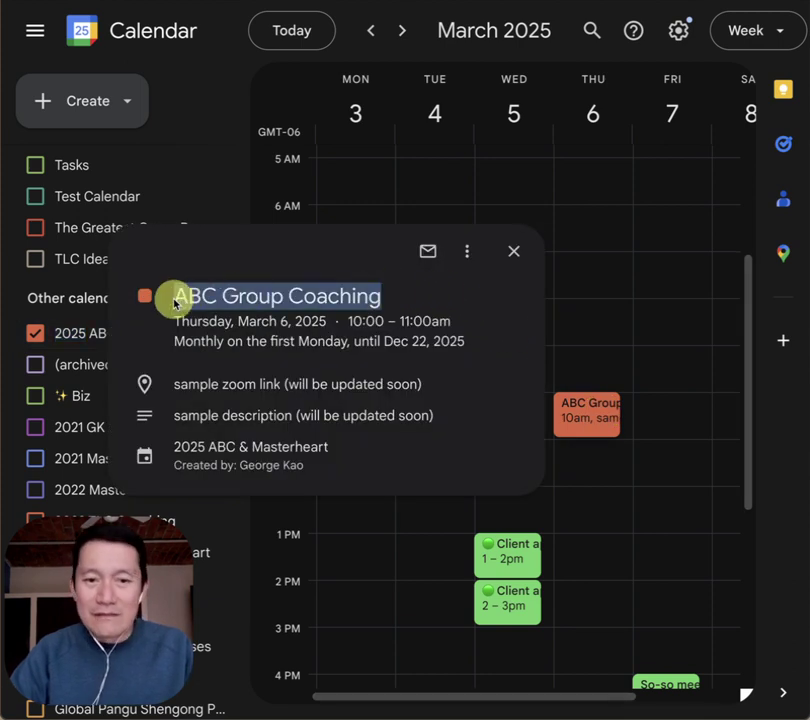
pyautogui.click(514, 251)
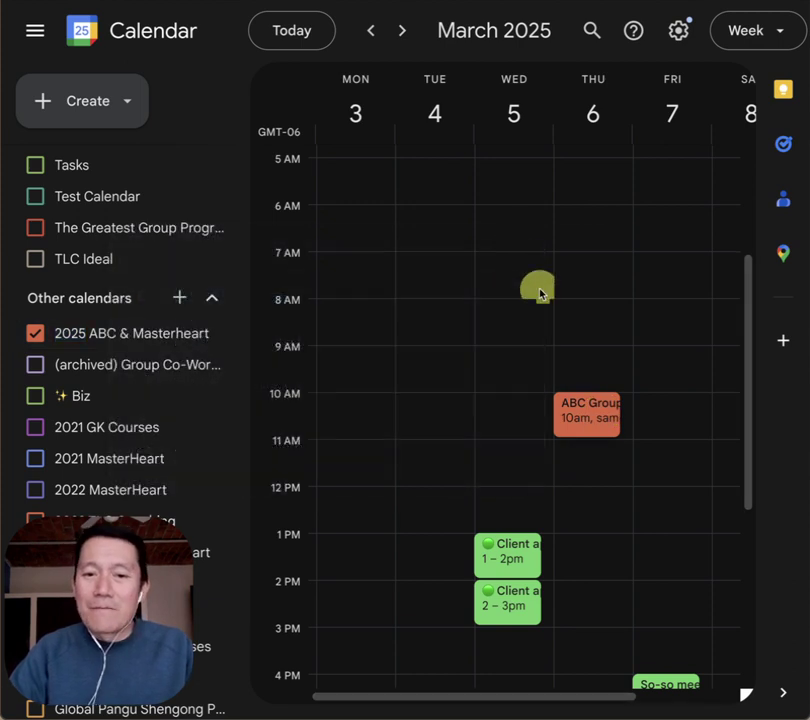
pyautogui.click(628, 405)
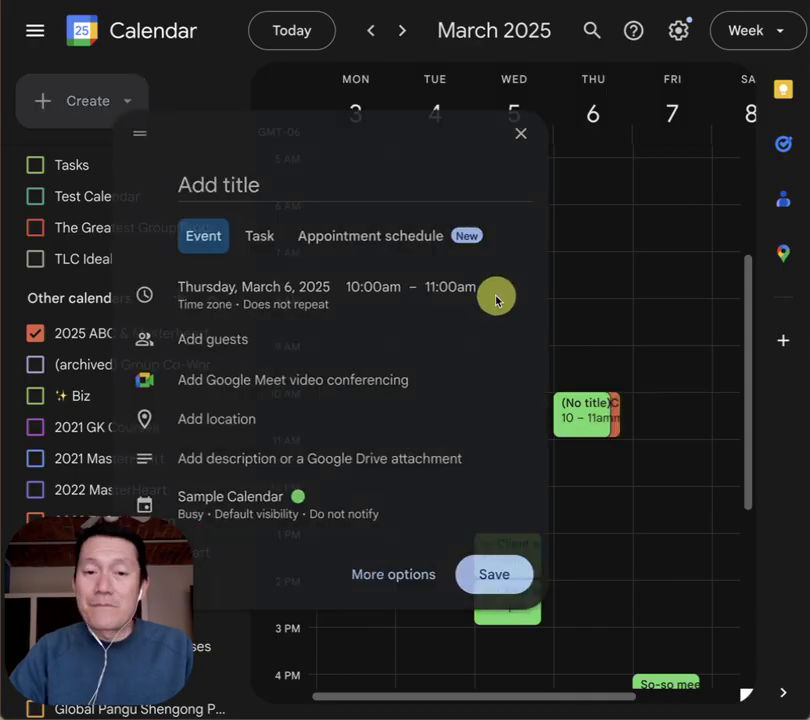
pyautogui.hotkey('ctrl', 'v')
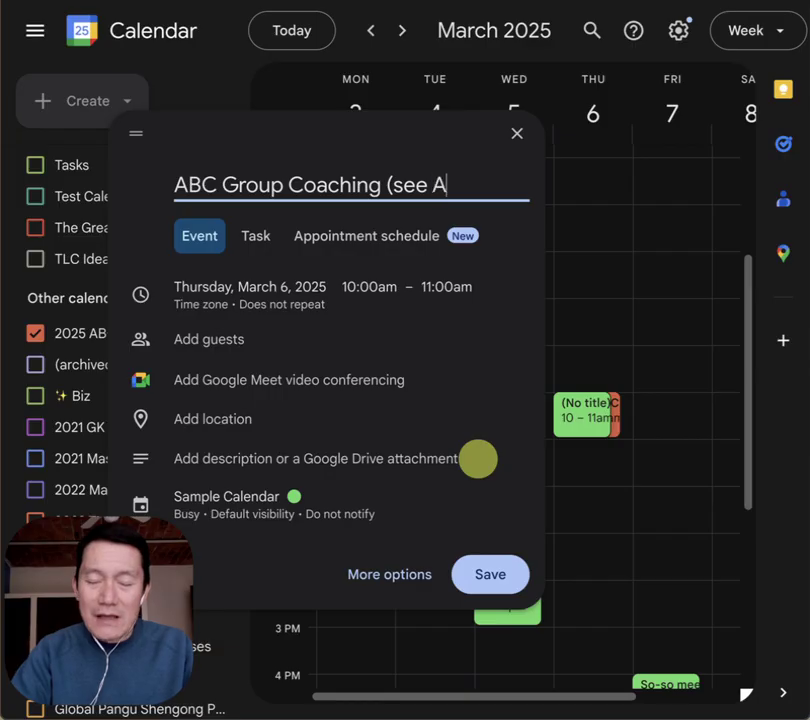
pyautogui.click(487, 578)
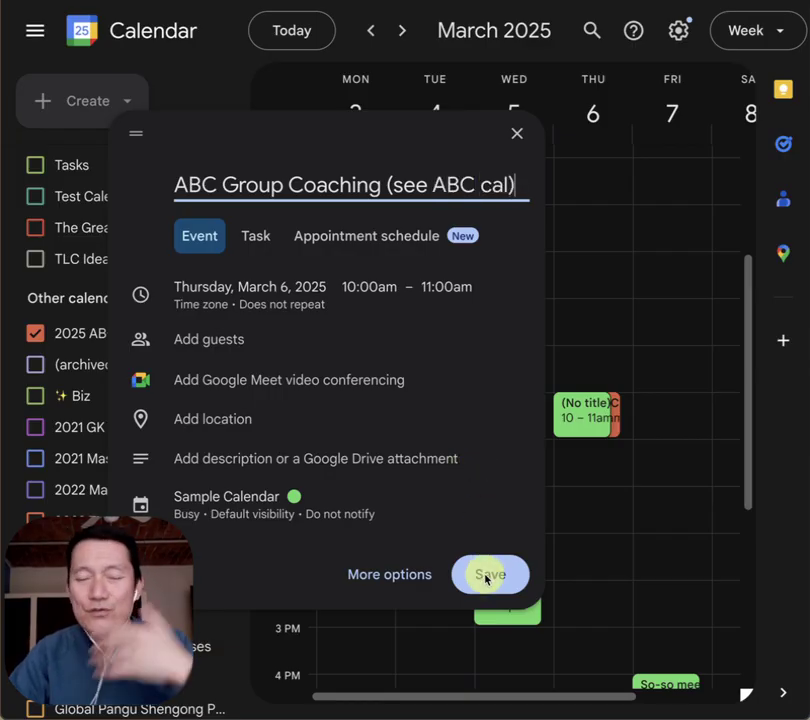
pyautogui.click(37, 334)
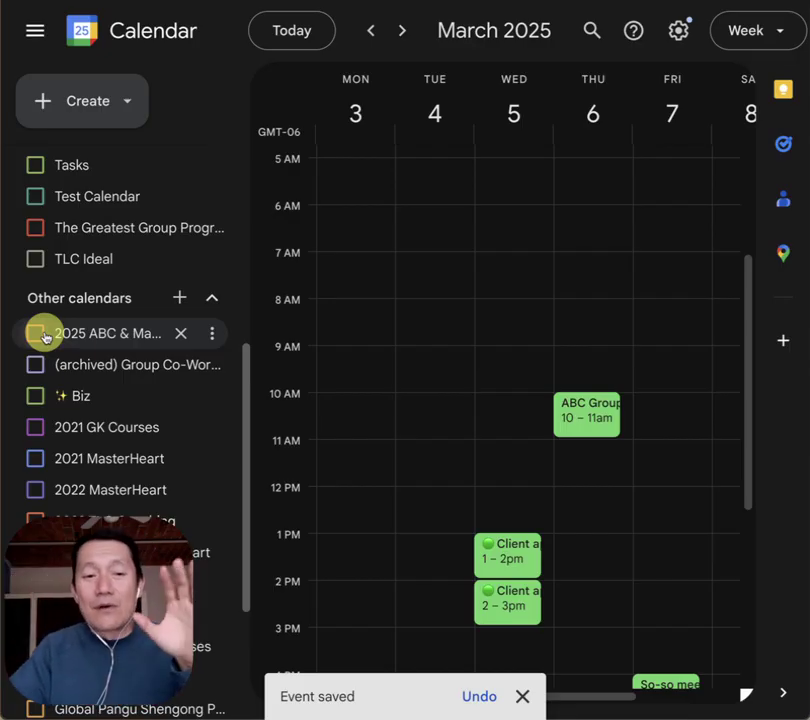
pyautogui.click(590, 413)
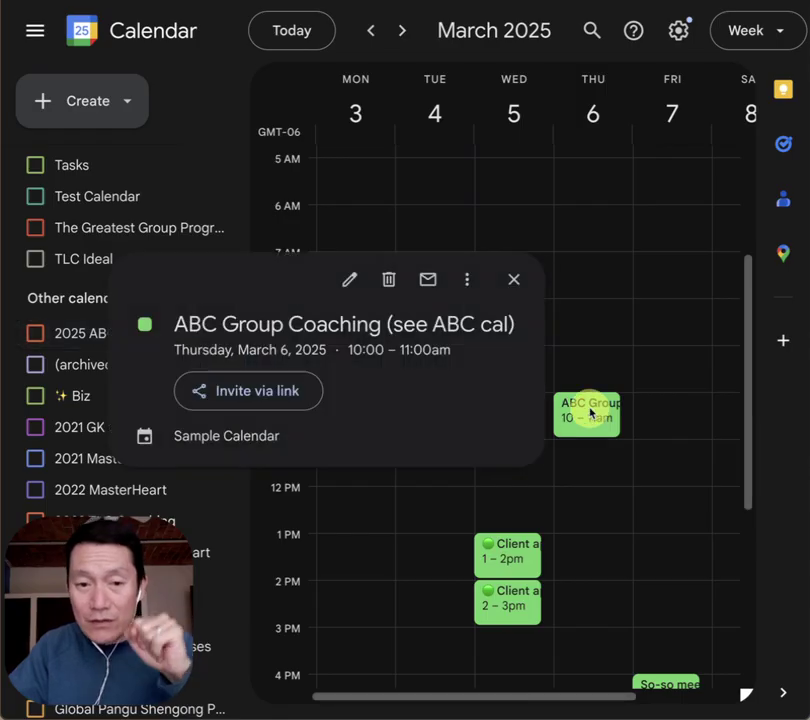
pyautogui.click(513, 279)
pyautogui.scroll(-1, 95, 390)
pyautogui.scroll(-2, 89, 396)
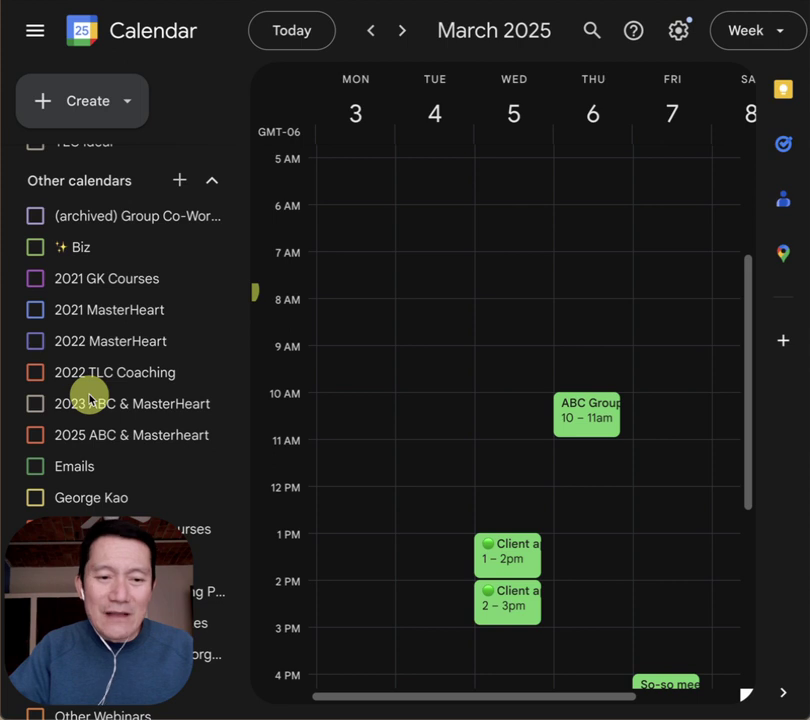
pyautogui.click(80, 441)
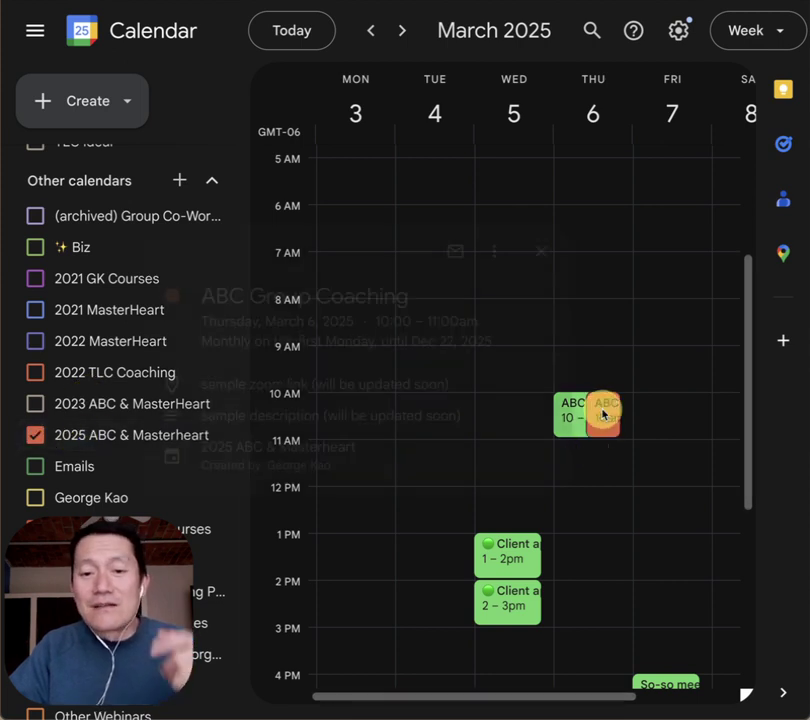
pyautogui.click(601, 415)
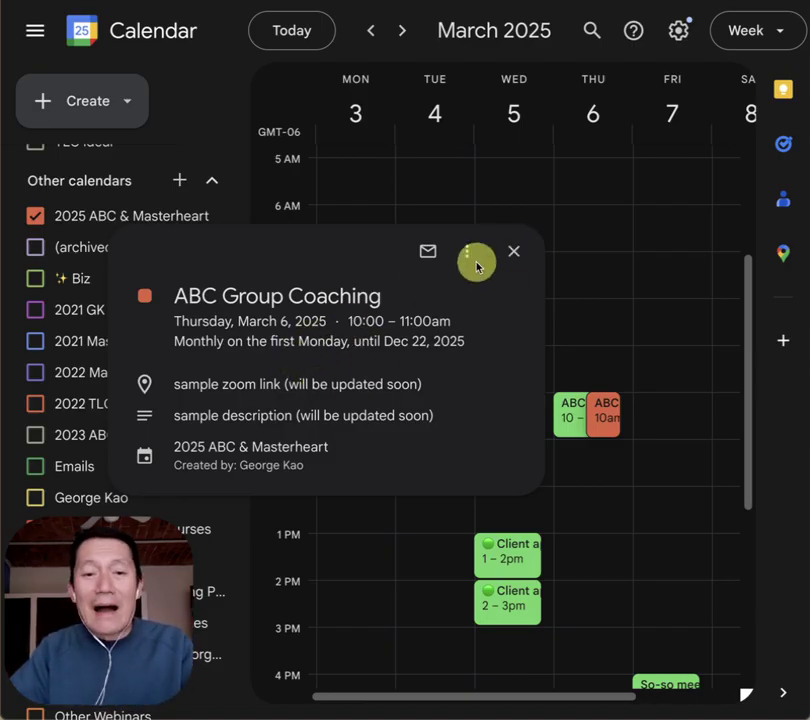
pyautogui.click(514, 253)
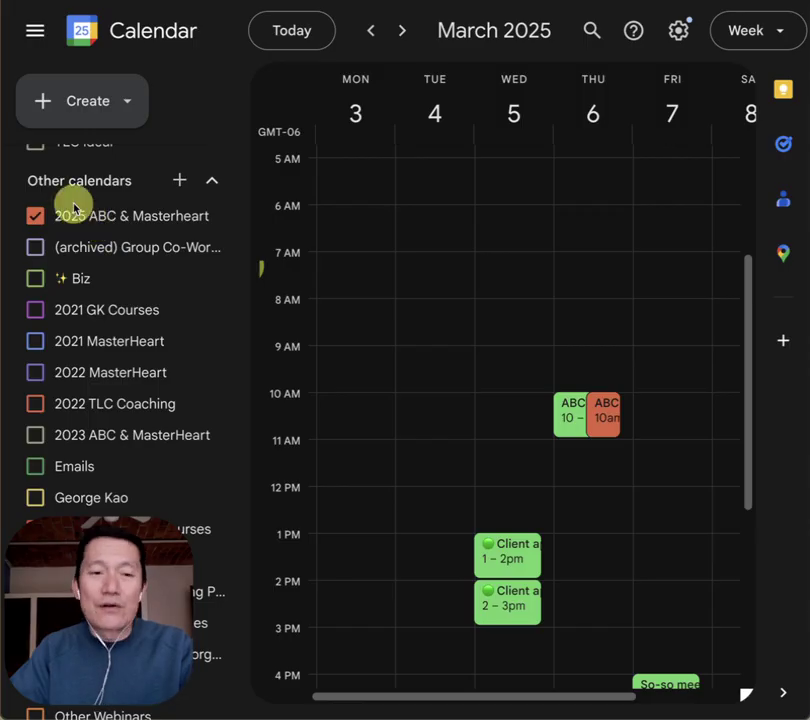
pyautogui.scroll(3, 80, 215)
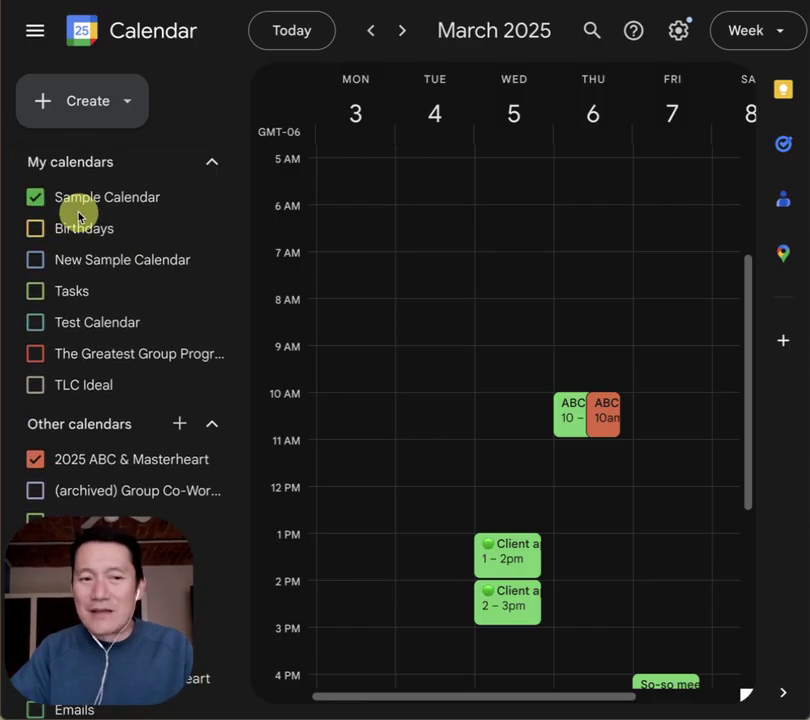